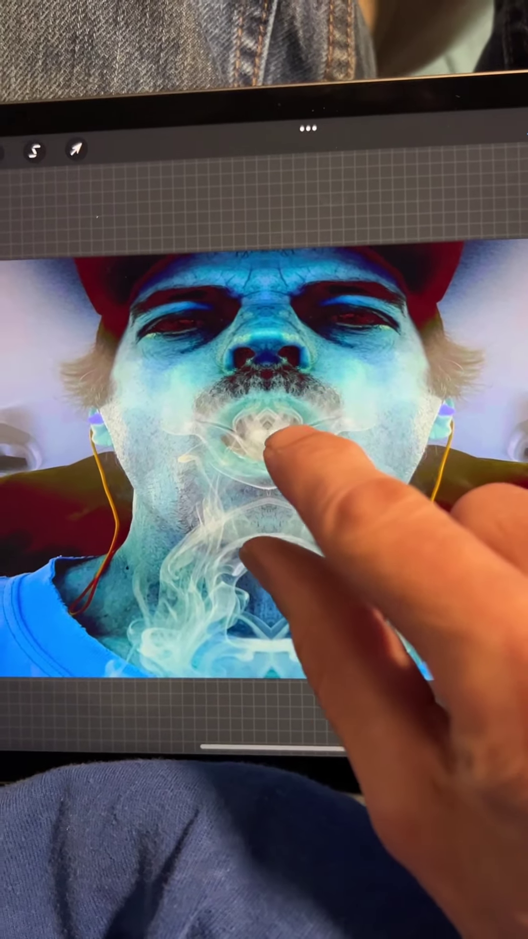
# Go back to the gallery and open the blue-enhanced smoke archway artwork
pyautogui.moveTo(261, 419); pyautogui.dragTo(268, 601)
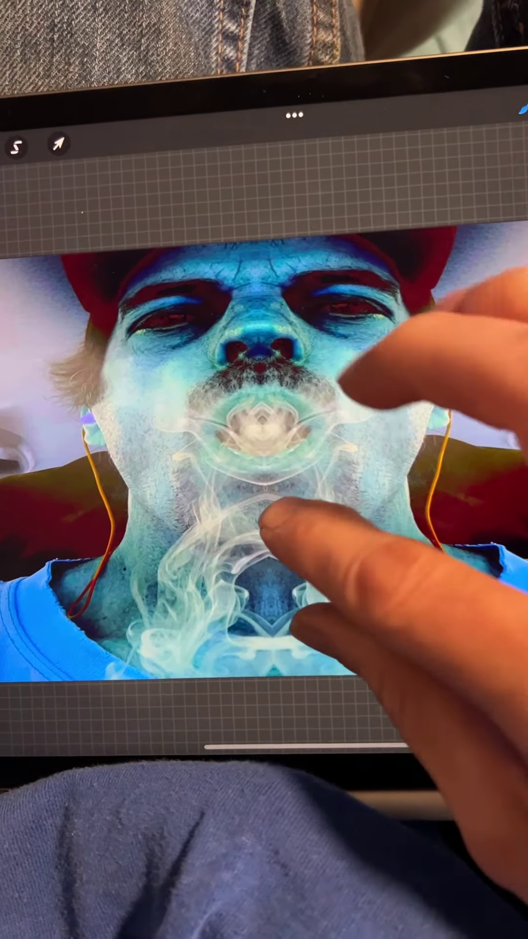
pyautogui.scroll(5, 264, 587)
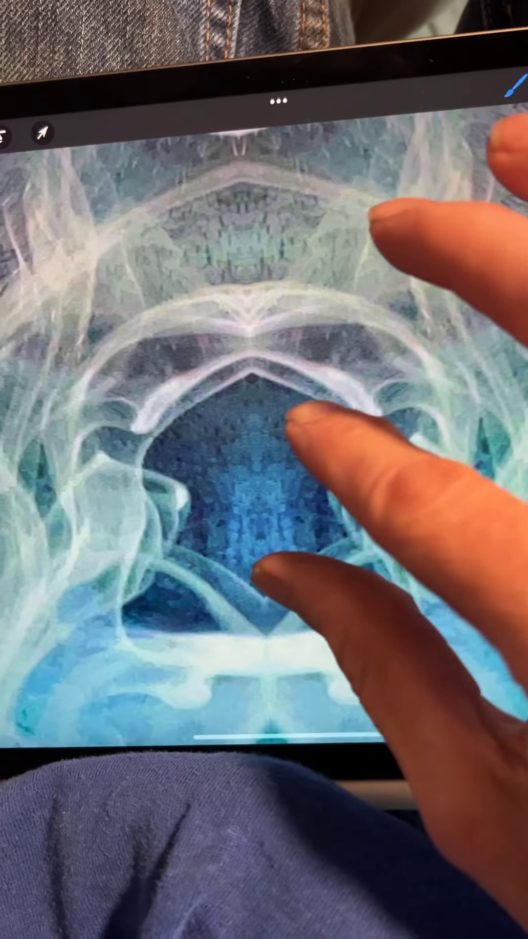
pyautogui.scroll(3, 293, 477)
pyautogui.scroll(3, 294, 476)
pyautogui.scroll(2, 293, 477)
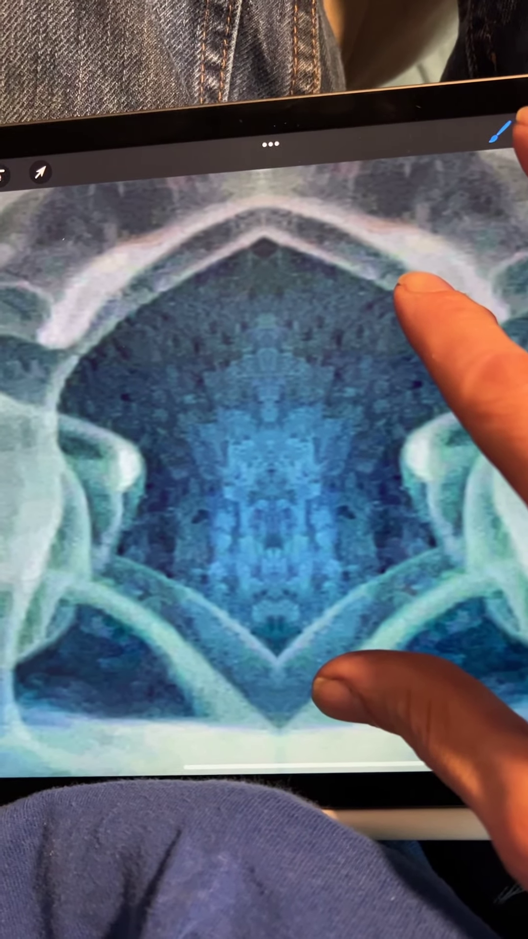
pyautogui.scroll(5, 353, 514)
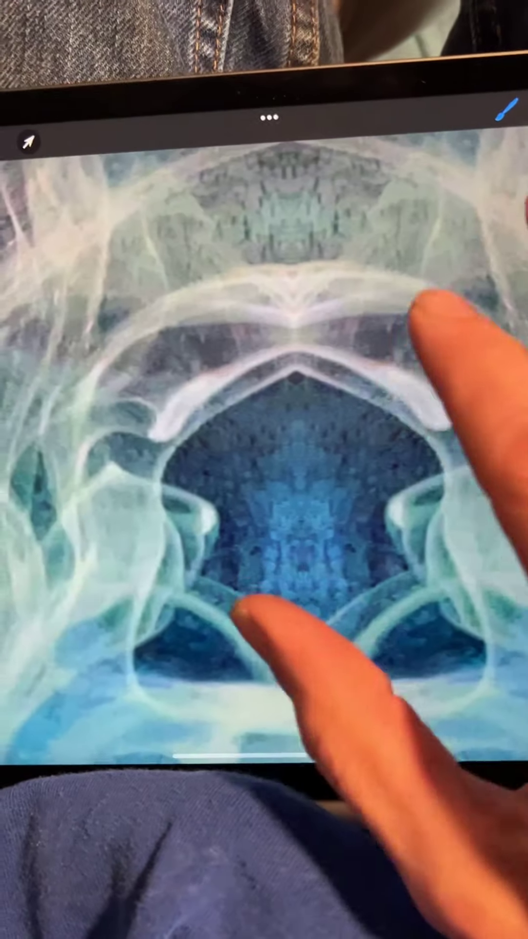
pyautogui.scroll(-5, 294, 513)
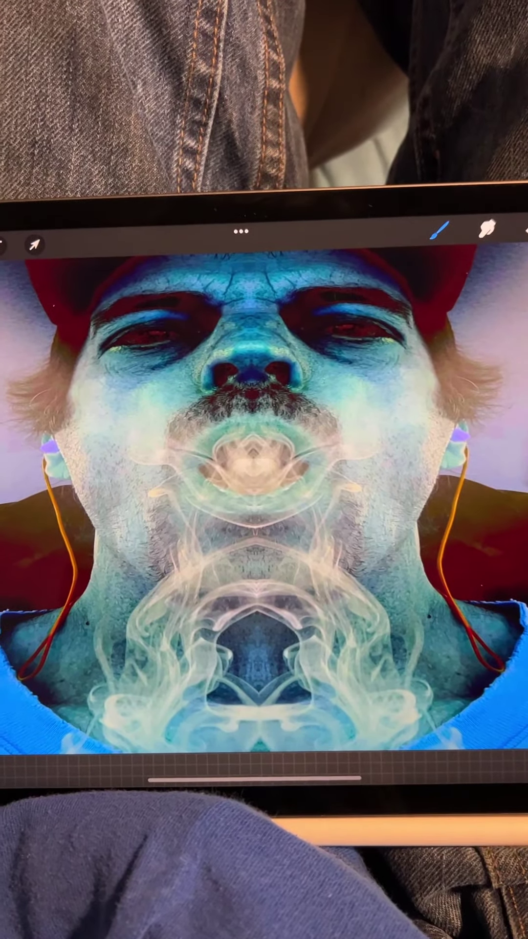
pyautogui.scroll(5, 257, 477)
pyautogui.scroll(2, 294, 514)
pyautogui.scroll(2, 308, 514)
pyautogui.scroll(3, 308, 477)
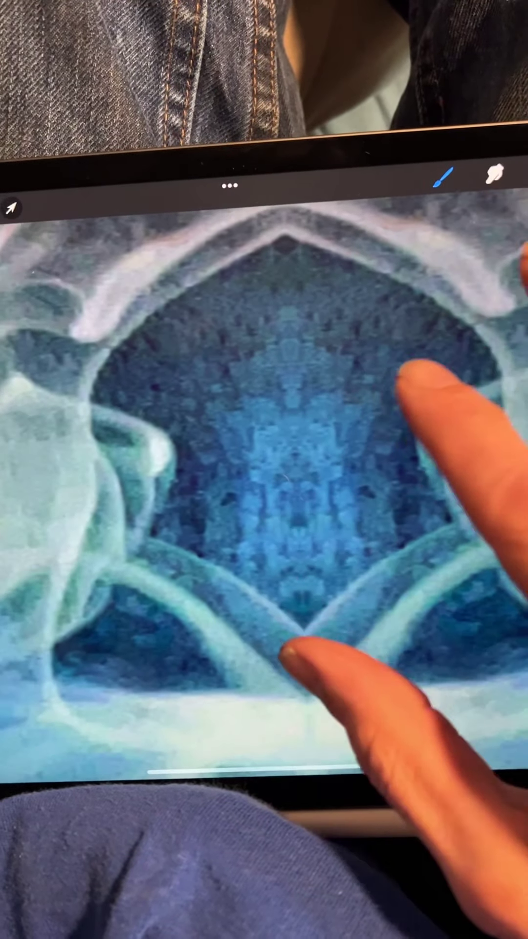
pyautogui.scroll(-3, 330, 478)
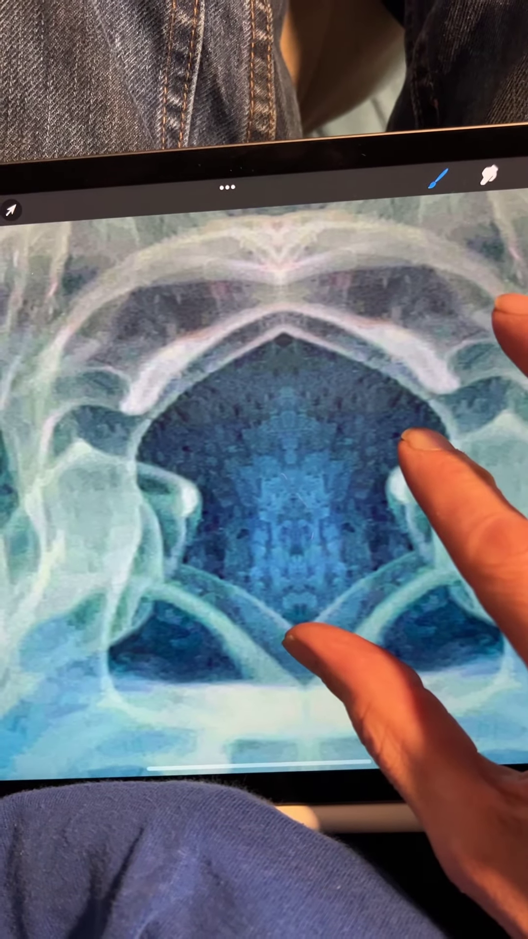
pyautogui.scroll(2, 294, 476)
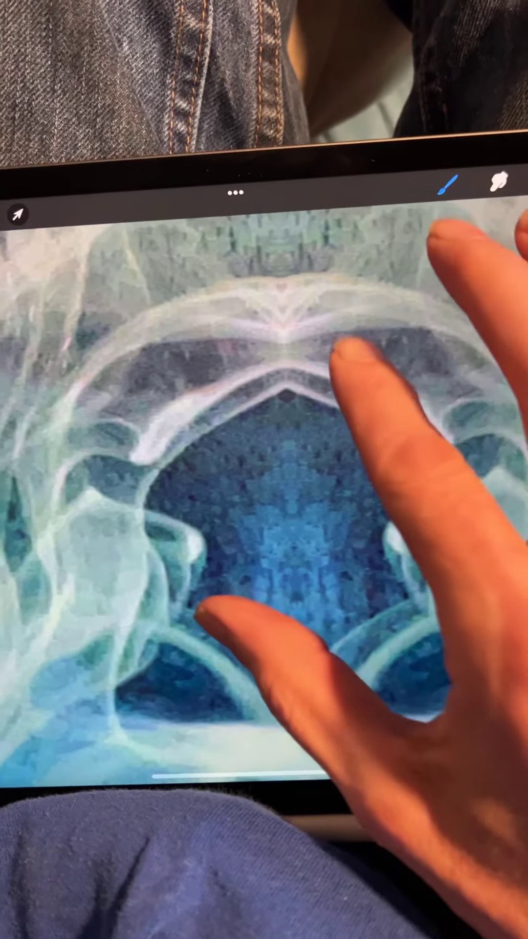
pyautogui.scroll(-2, 294, 476)
pyautogui.scroll(-3, 293, 476)
pyautogui.scroll(-3, 294, 514)
pyautogui.scroll(-2, 293, 550)
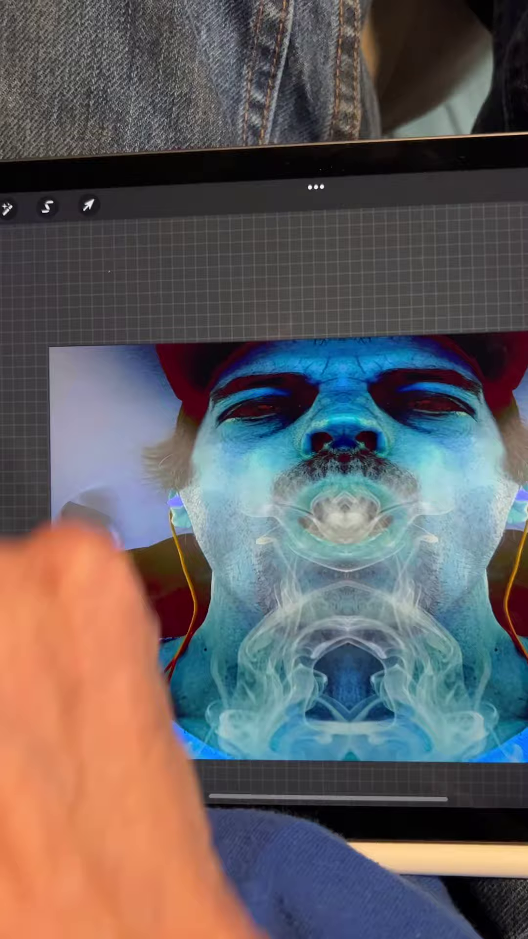
pyautogui.click(4, 206)
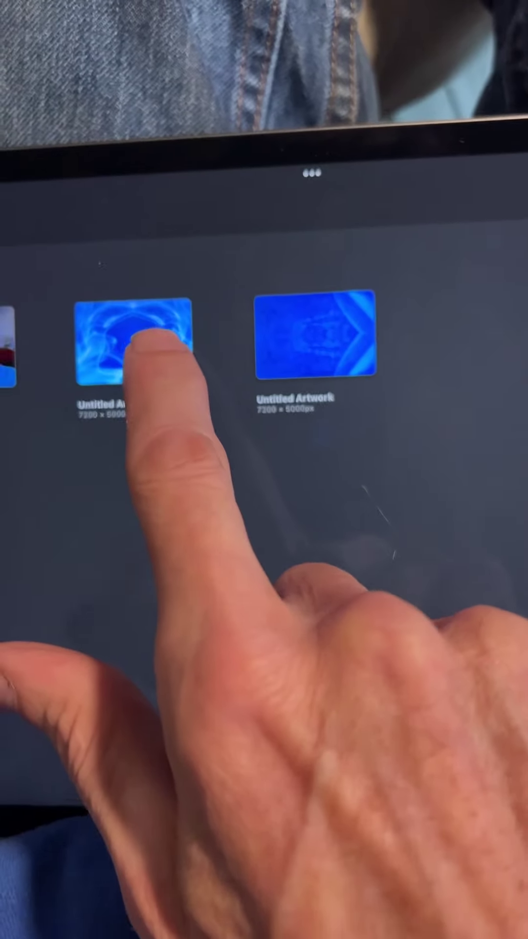
pyautogui.click(147, 338)
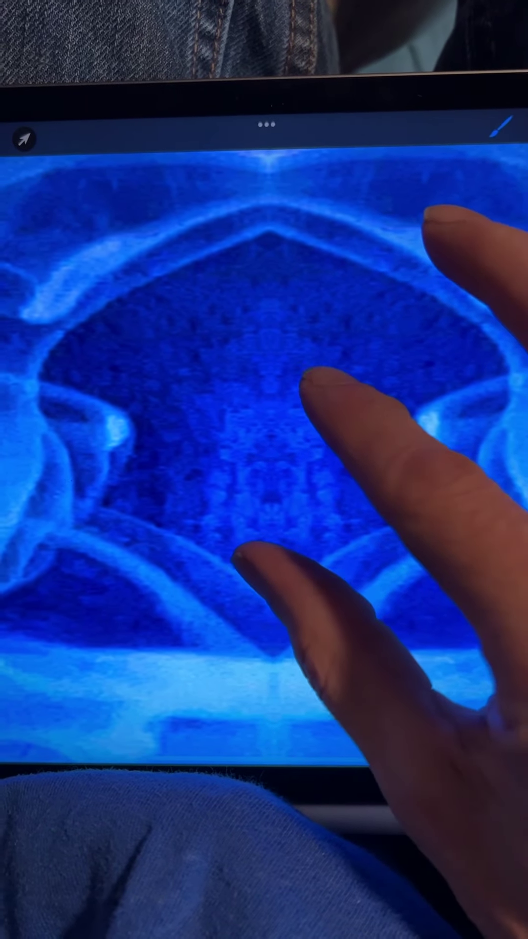
pyautogui.scroll(5, 279, 469)
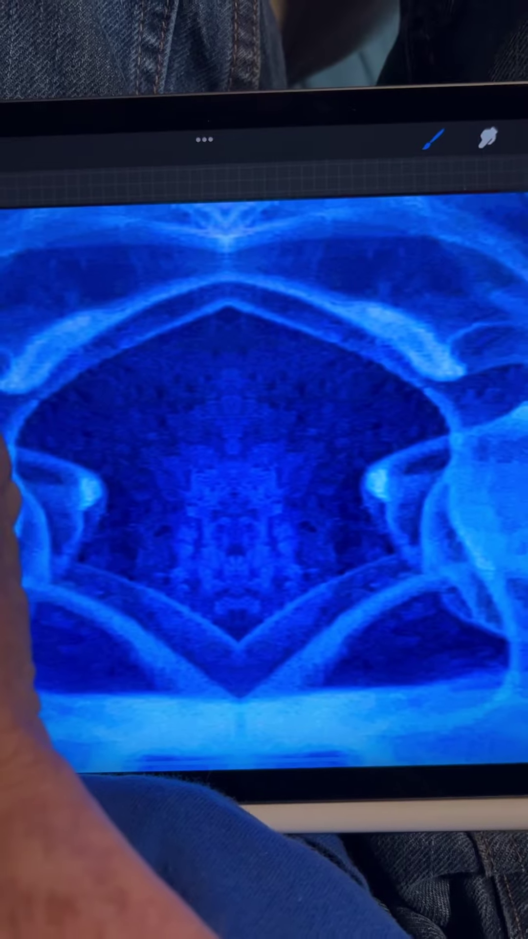
# Close the blue artwork with the traced figure outline and return to the gallery stack
pyautogui.click(4, 143)
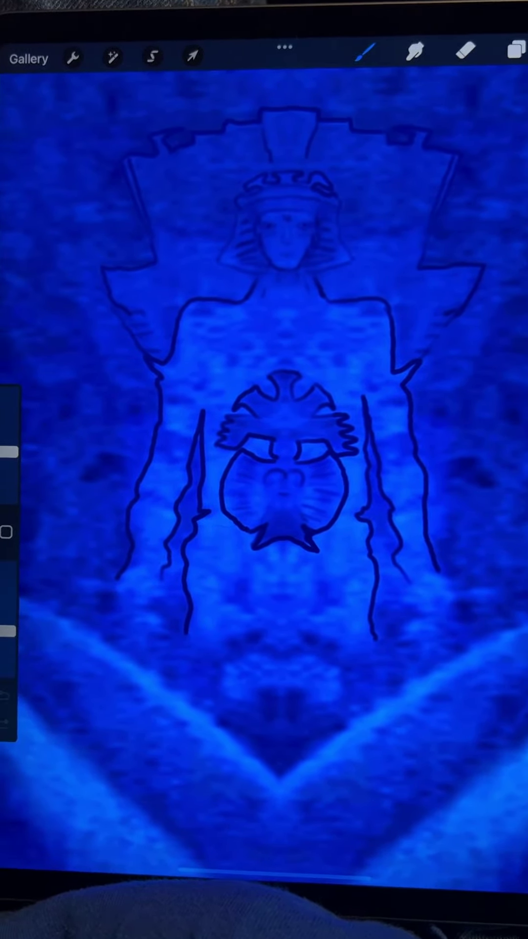
pyautogui.scroll(-5, 264, 441)
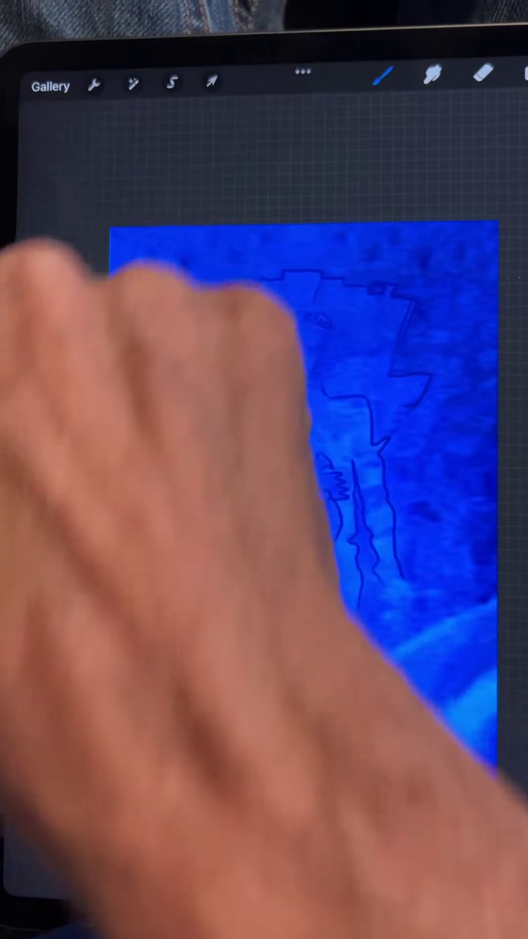
pyautogui.click(50, 86)
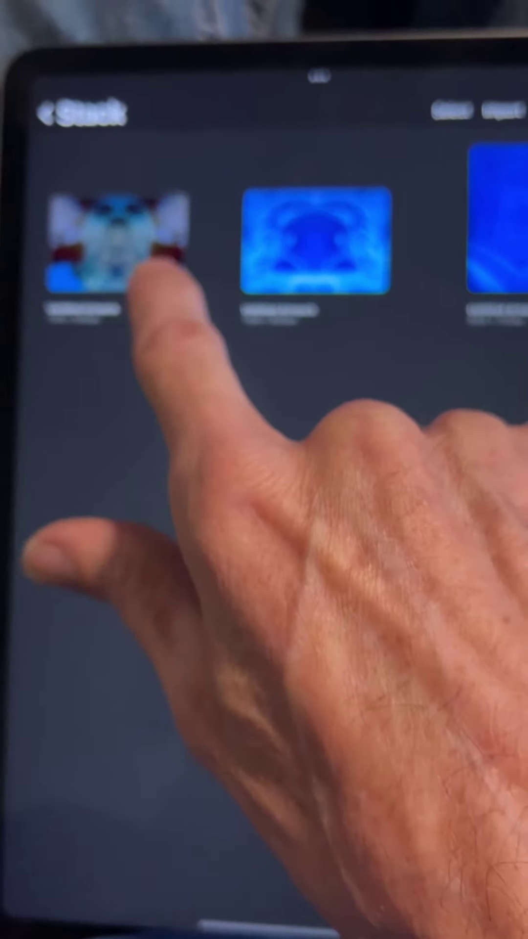
# Open the mirrored inverted face portrait, rotate it upright, and zoom into the throat smoke
pyautogui.click(147, 252)
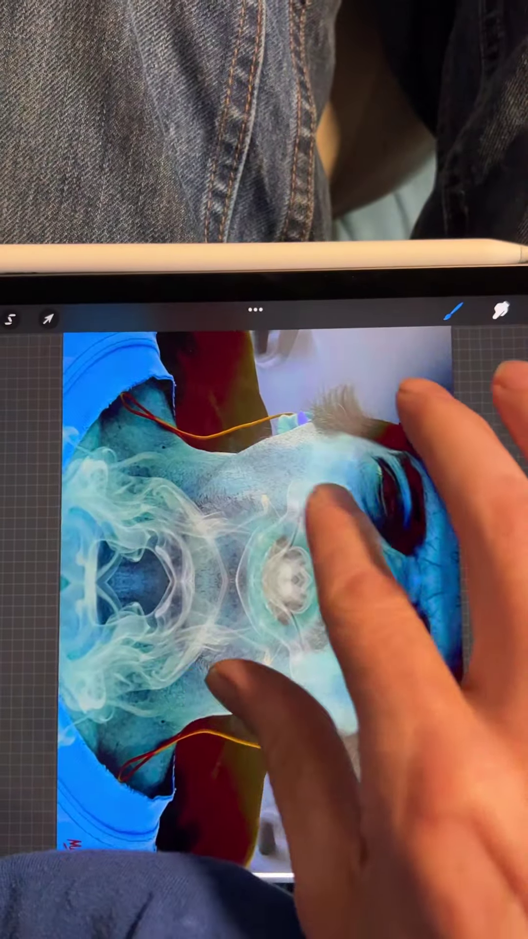
pyautogui.moveTo(323, 513); pyautogui.dragTo(242, 484)
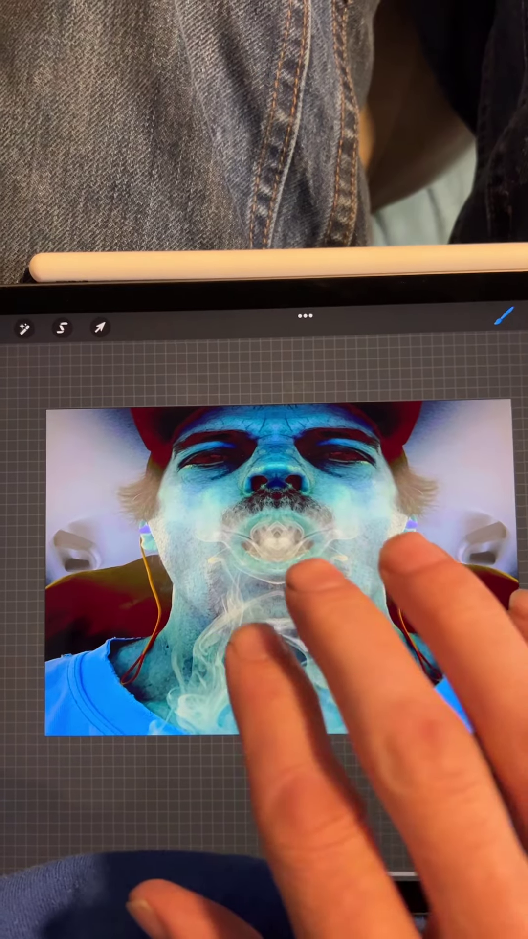
pyautogui.moveTo(294, 609); pyautogui.dragTo(257, 764)
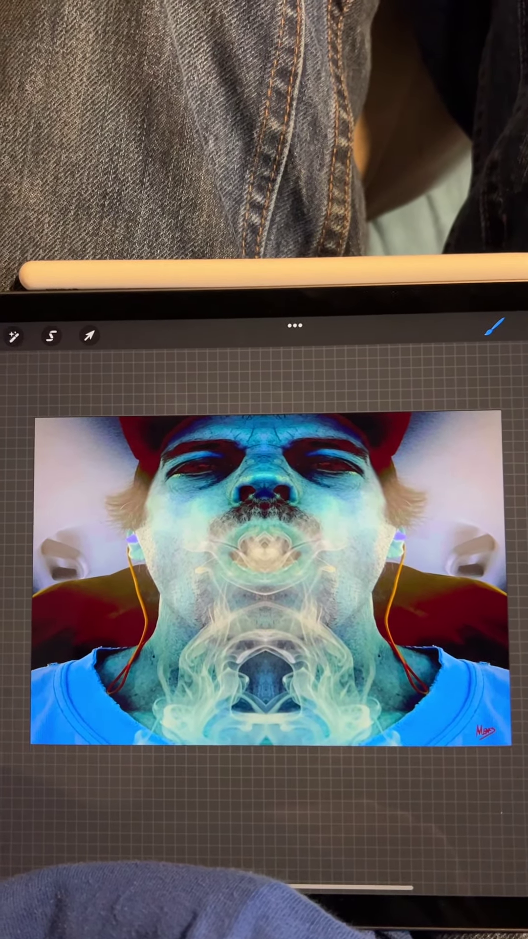
pyautogui.moveTo(220, 705); pyautogui.dragTo(294, 638)
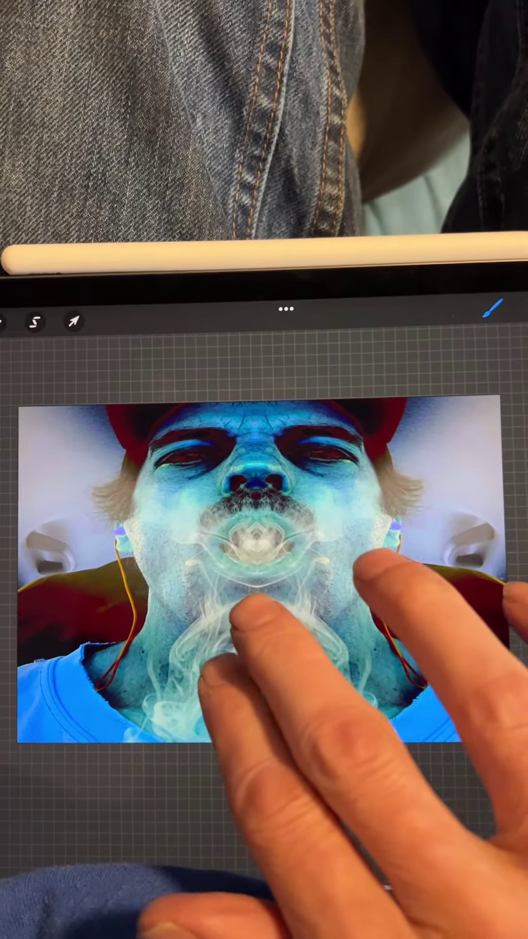
pyautogui.moveTo(242, 616); pyautogui.dragTo(293, 763)
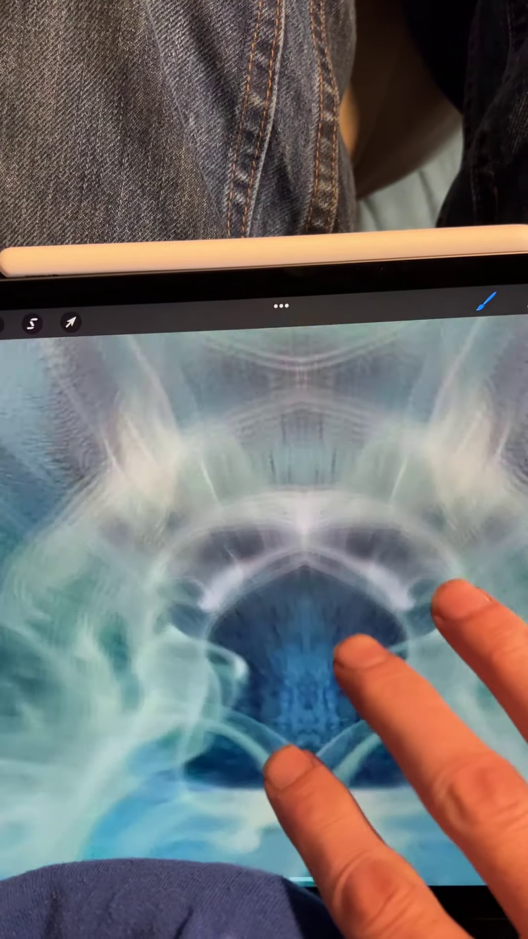